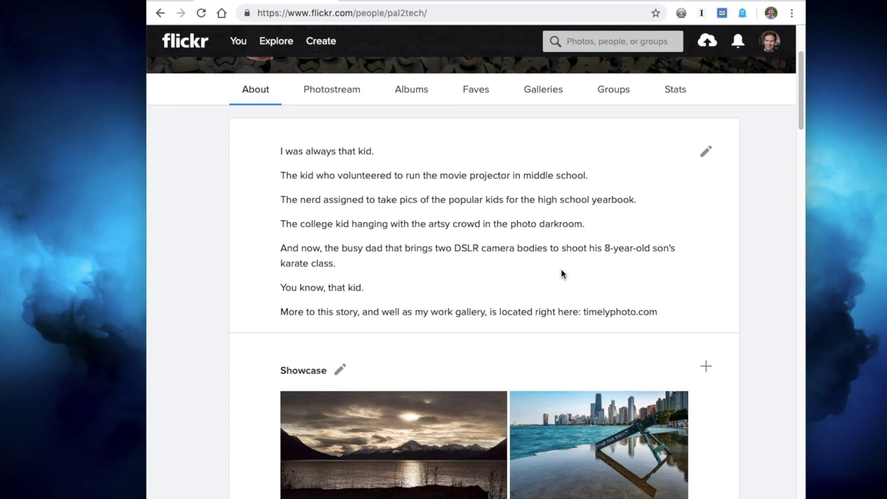
Check the TimelyPhoto about page, then select the Flickr bio from its first line to timelyphoto.com.
{"action": "scroll", "coordinate": [562, 274], "scroll_direction": "up", "scroll_amount": 2}
{"action": "scroll", "coordinate": [562, 274], "scroll_direction": "down", "scroll_amount": 4}
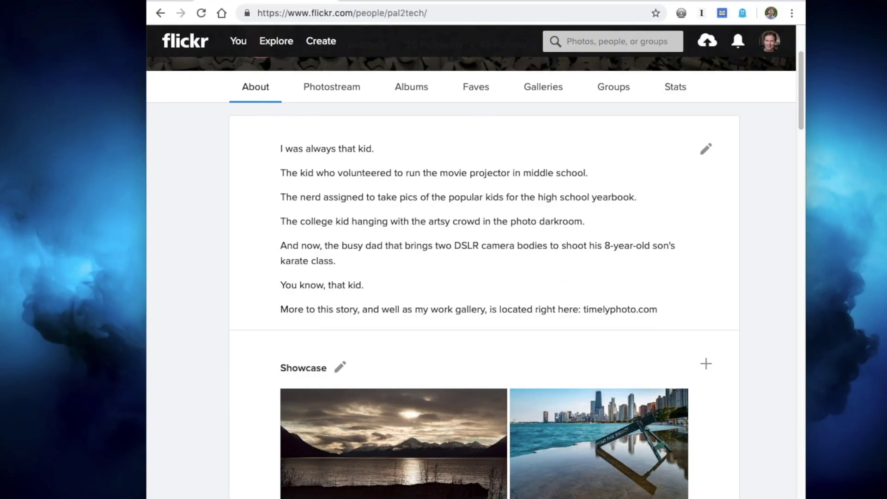
{"action": "left_click", "coordinate": [524, 4]}
{"action": "scroll", "coordinate": [611, 305], "scroll_direction": "down", "scroll_amount": 3}
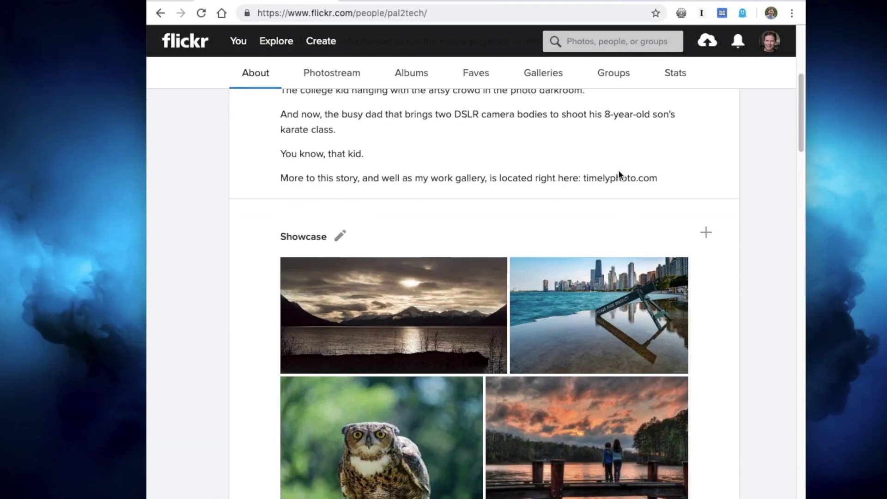
{"action": "double_click", "coordinate": [617, 178]}
{"action": "scroll", "coordinate": [617, 172], "scroll_direction": "up", "scroll_amount": 5}
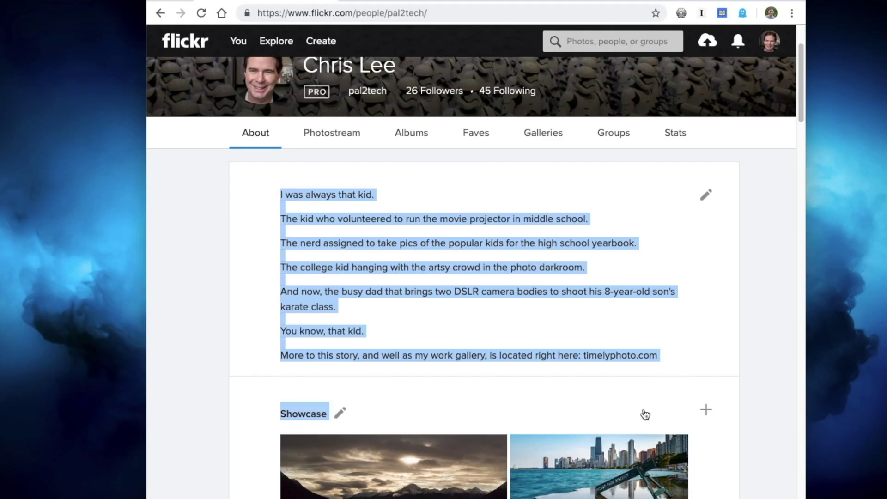
Copy the selected Flickr bio and paste it into the HTML5-Editor.Net visual editor.
{"action": "right_click", "coordinate": [531, 267]}
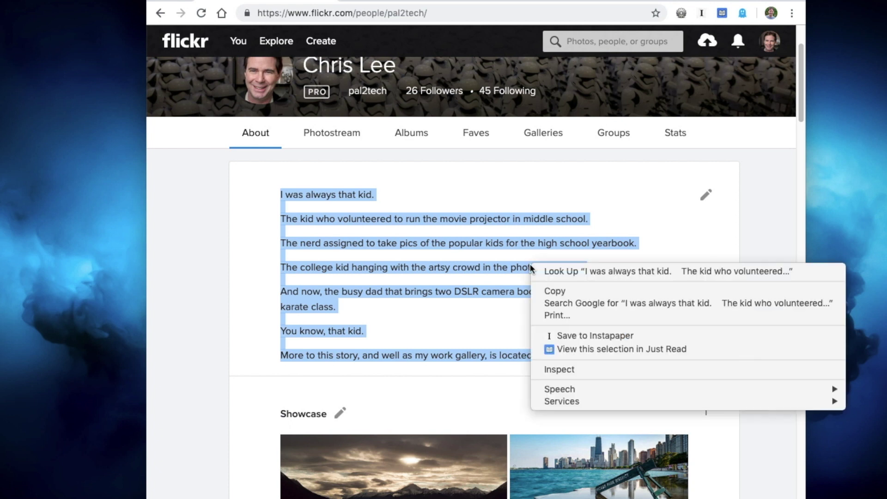
{"action": "left_click", "coordinate": [550, 290]}
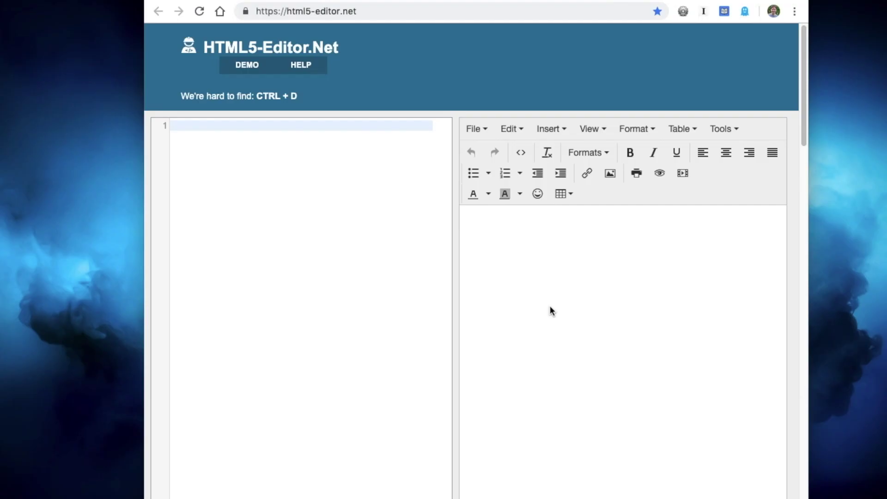
{"action": "left_click", "coordinate": [550, 306]}
{"action": "key", "text": "super+v"}
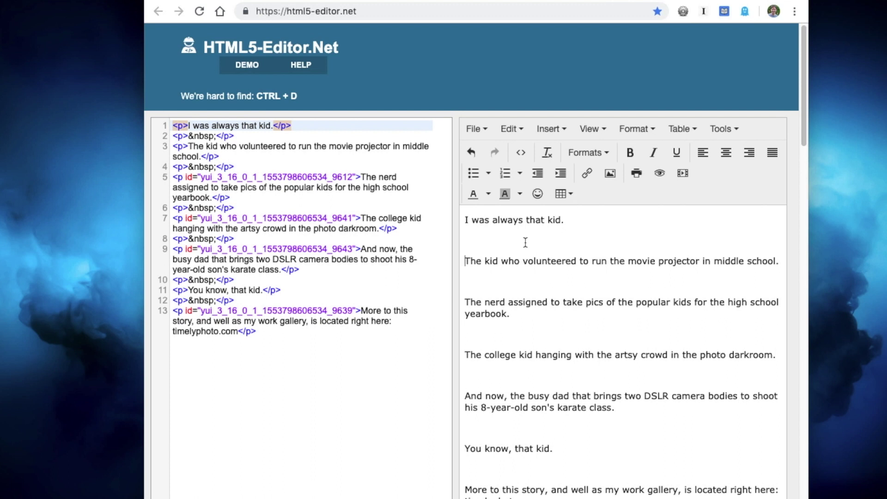
Delete the empty paragraphs after the first, projector, yearbook and darkroom lines.
{"action": "key", "text": "BackSpace"}
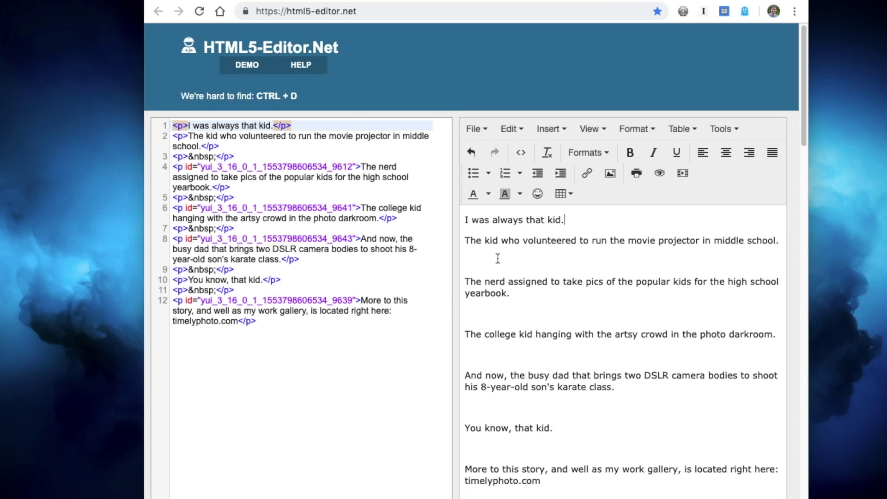
{"action": "key", "text": "BackSpace"}
{"action": "key", "text": "BackSpace"}
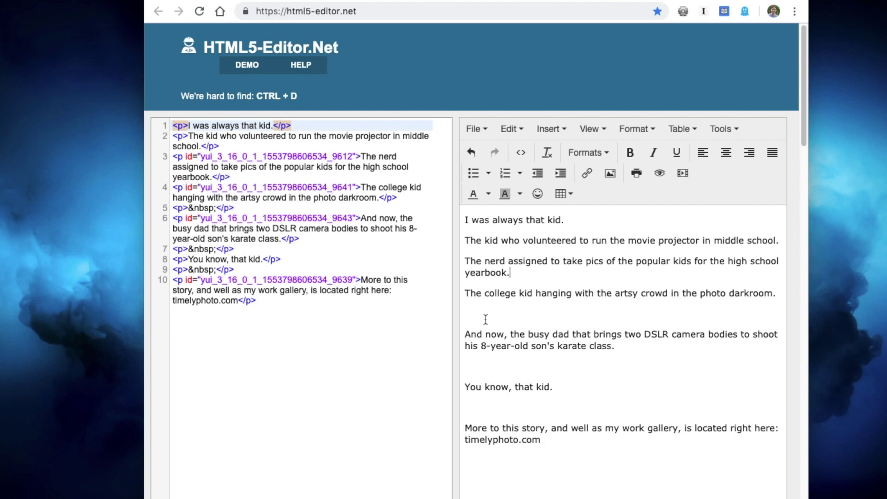
{"action": "key", "text": "BackSpace"}
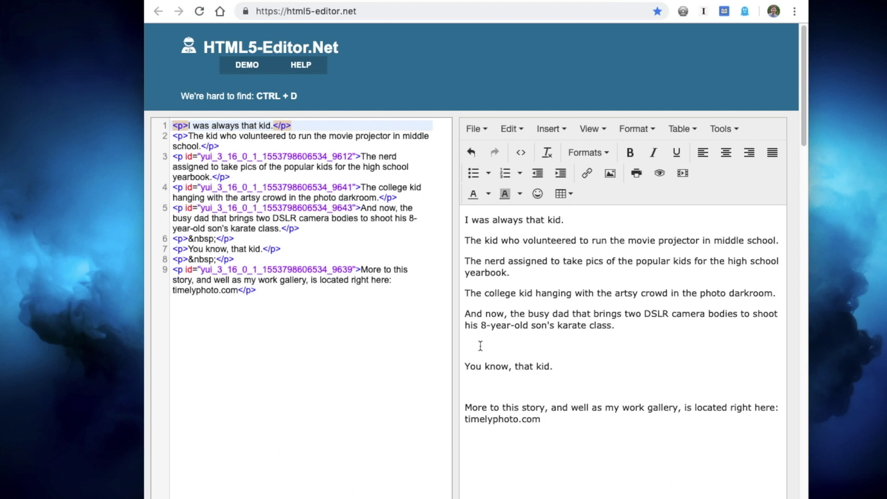
{"action": "key", "text": "BackSpace"}
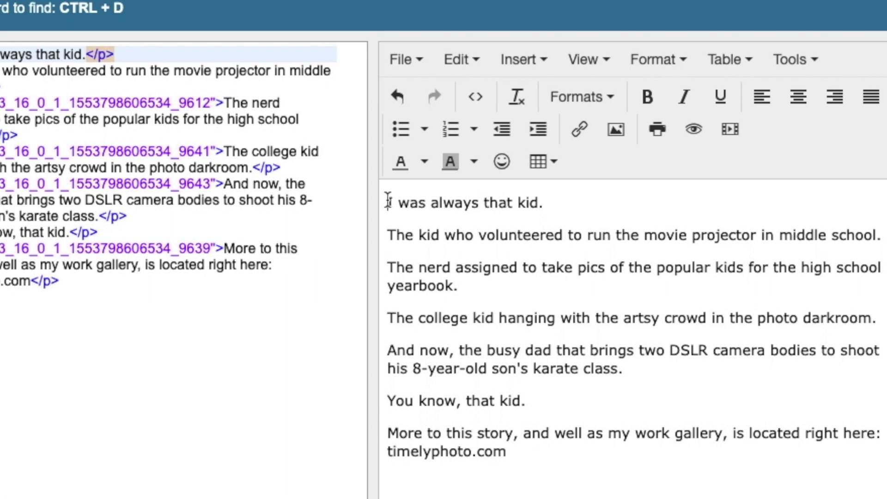
Add a blank paragraph above the first bio line and bring up the Insert/edit image dialog.
{"action": "key", "text": "Return"}
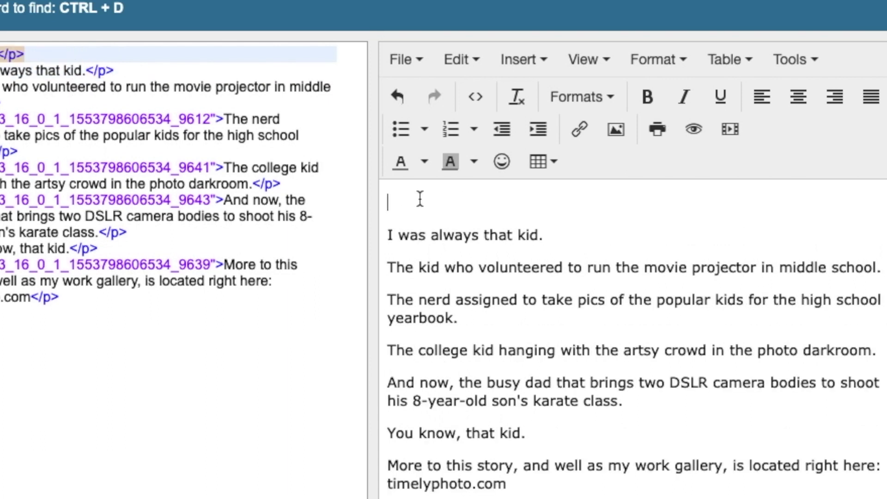
{"action": "left_click", "coordinate": [617, 134]}
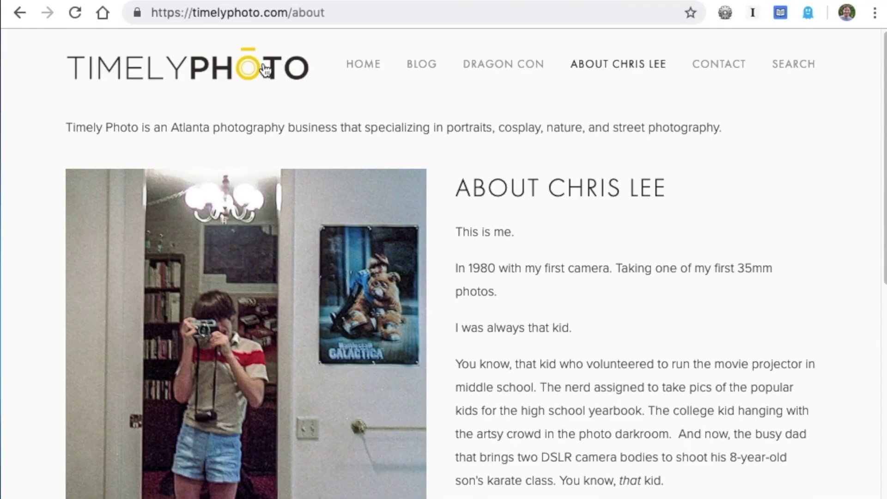
Copy the TimelyPhoto logo's image address from timelyphoto.com.
{"action": "right_click", "coordinate": [226, 57]}
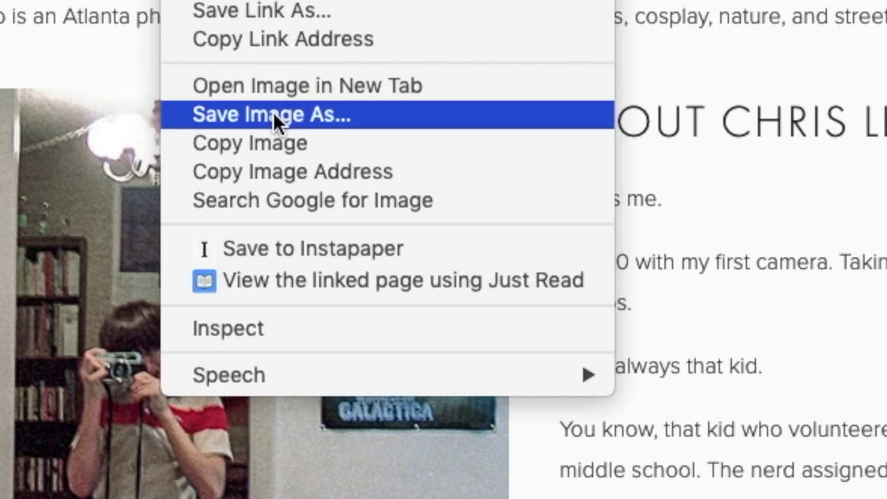
{"action": "left_click", "coordinate": [294, 171]}
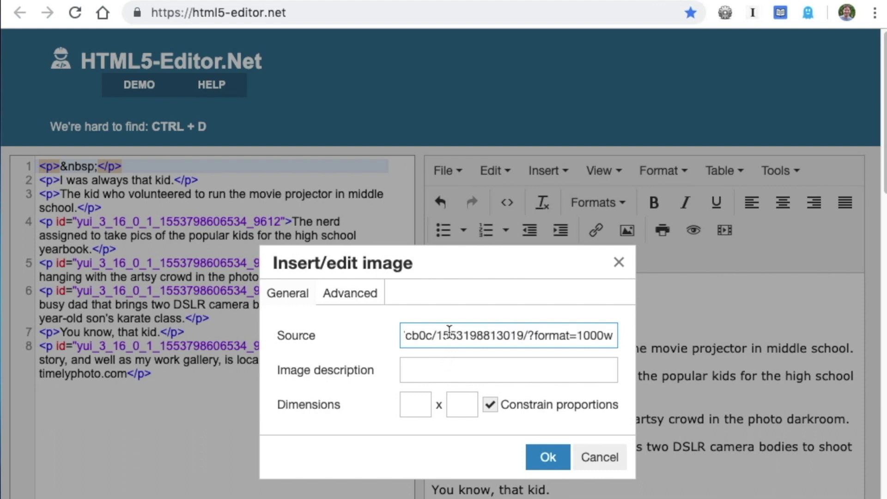
Confirm inserting the TimelyPhoto logo image above the bio.
{"action": "left_click", "coordinate": [552, 468]}
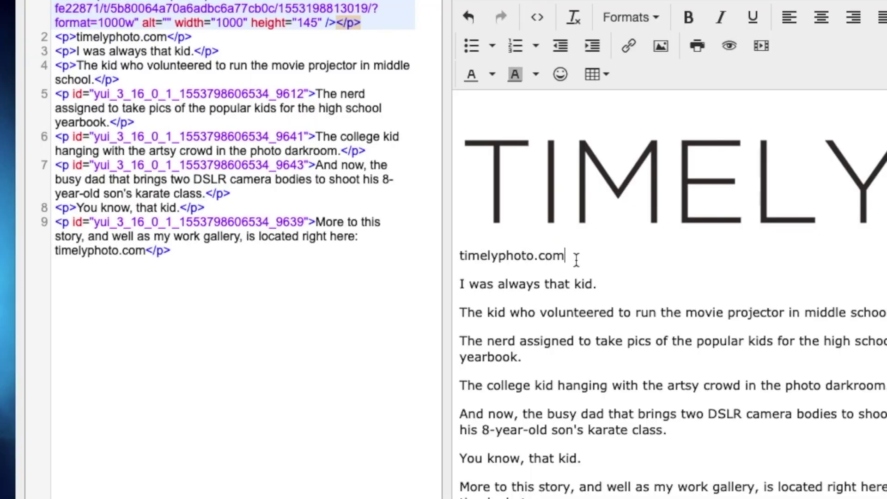
{"action": "left_click_drag", "start_coordinate": [477, 256], "coordinate": [450, 251]}
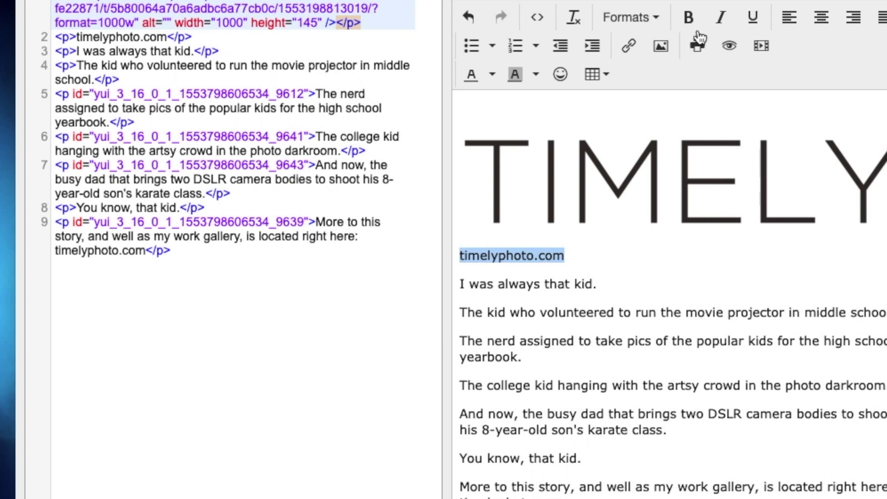
{"action": "left_click", "coordinate": [691, 21]}
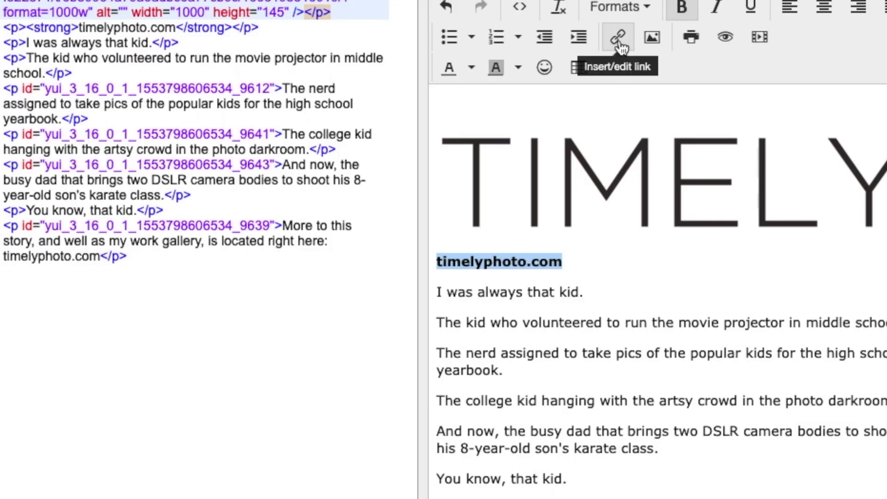
{"action": "left_click", "coordinate": [620, 42]}
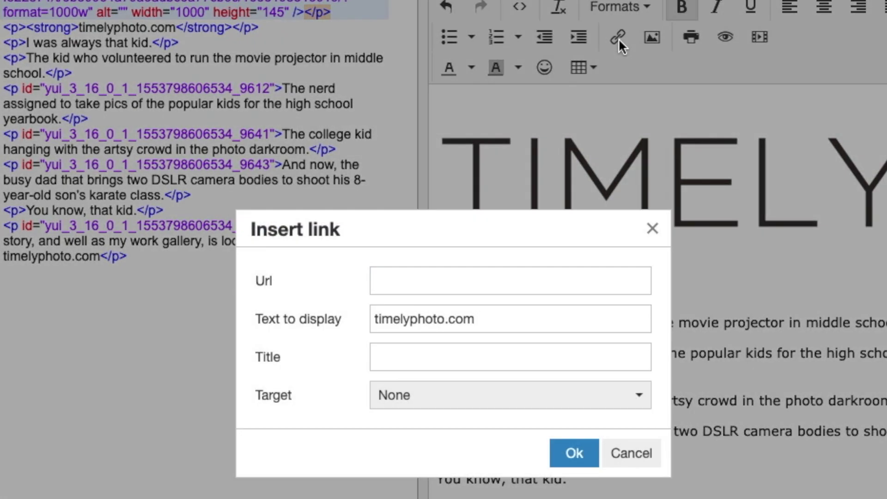
{"action": "left_click", "coordinate": [406, 281]}
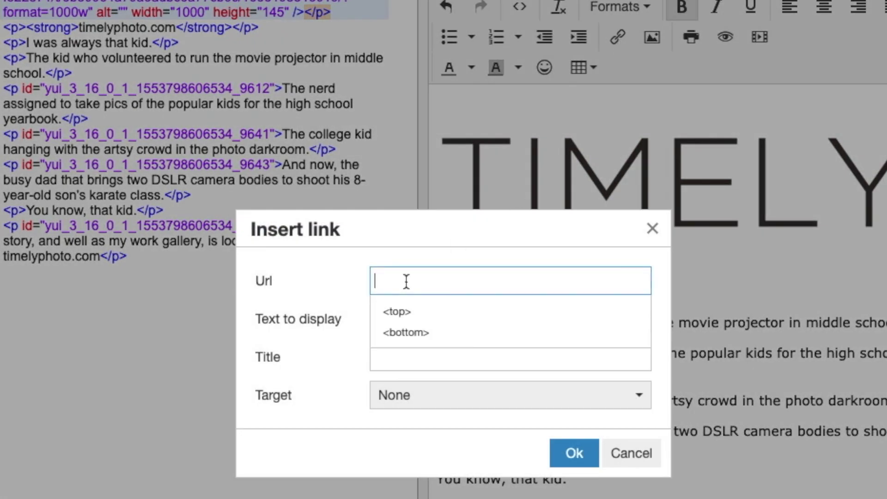
{"action": "type", "text": "https://timelyphoto.com"}
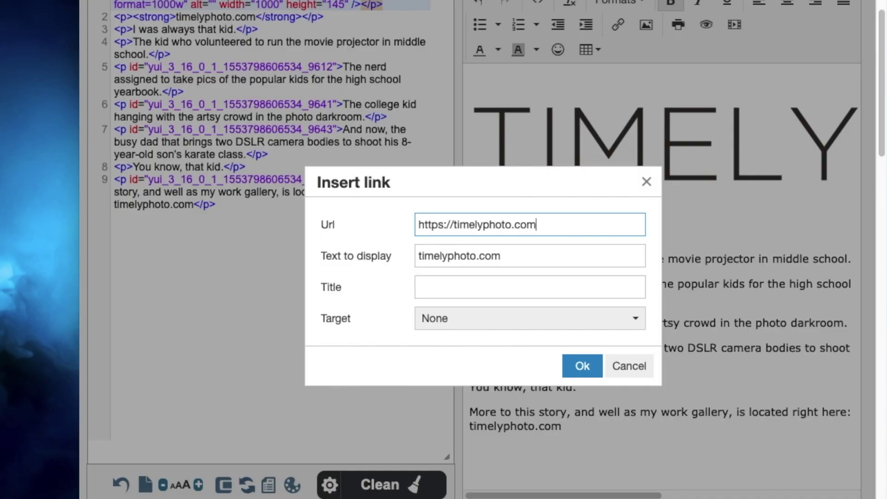
{"action": "left_click", "coordinate": [583, 364]}
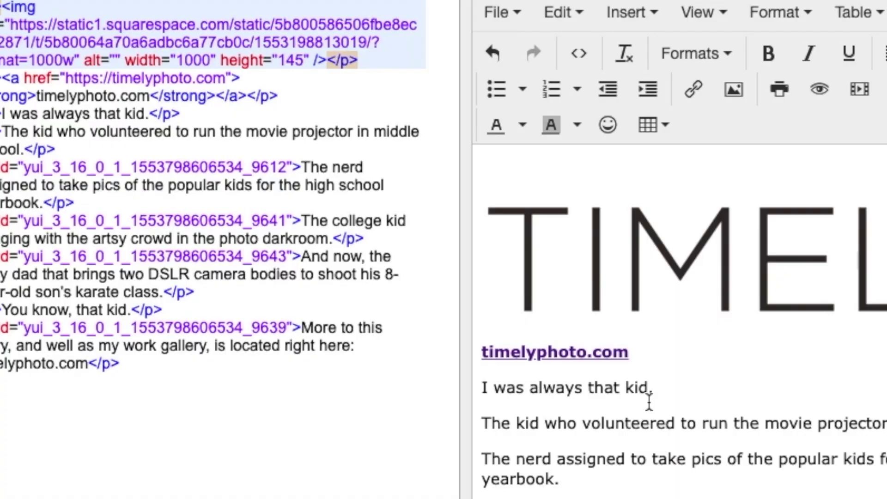
{"action": "left_click", "coordinate": [673, 298]}
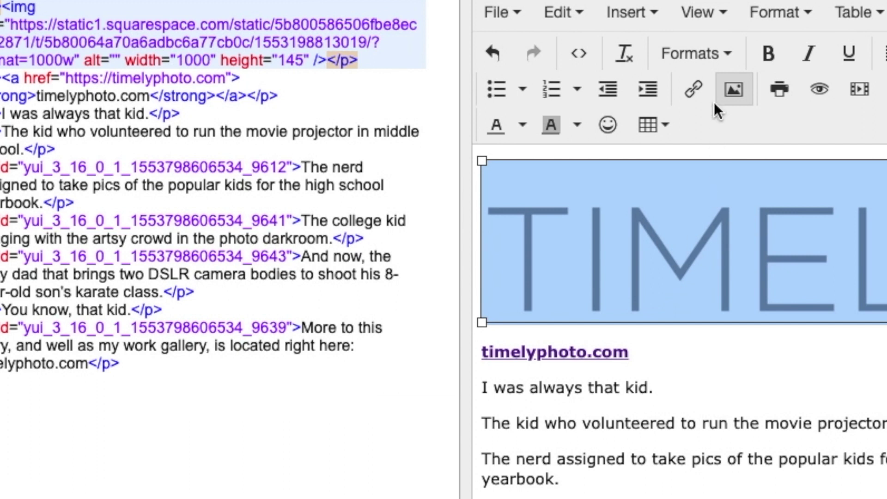
{"action": "left_click", "coordinate": [693, 95]}
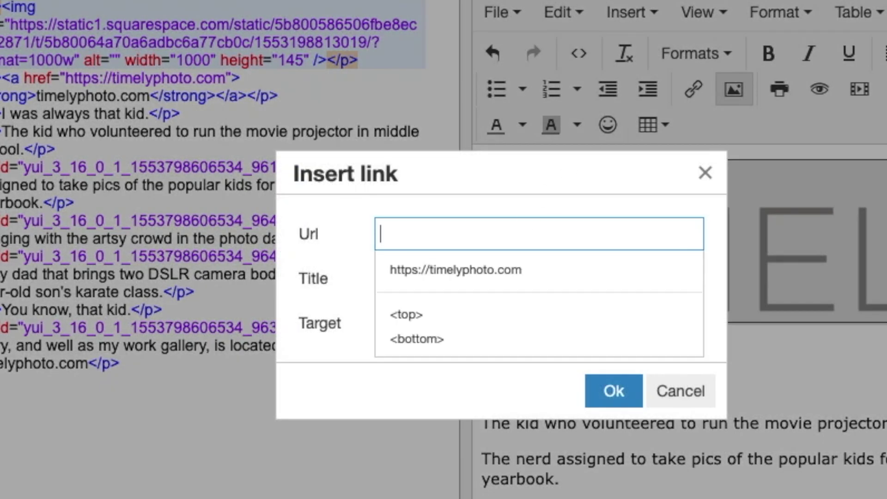
{"action": "left_click", "coordinate": [545, 270]}
{"action": "left_click", "coordinate": [615, 393]}
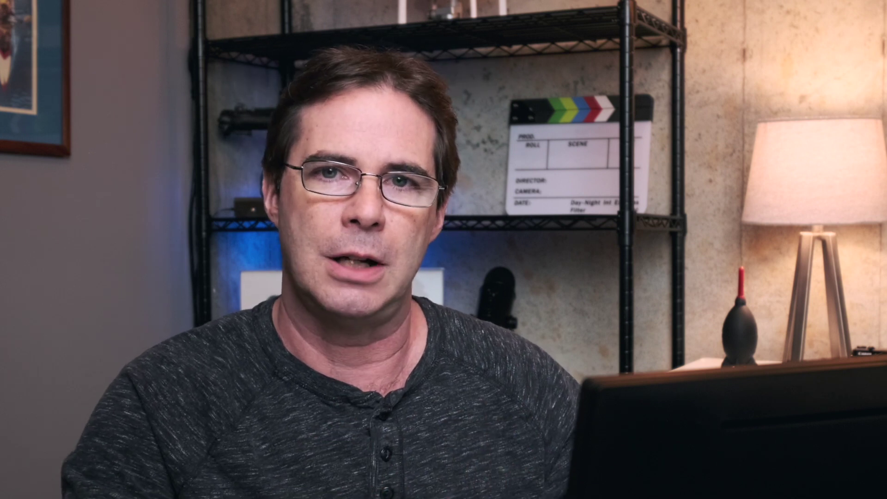
Copy the entire HTML source and return to the Flickr About page.
{"action": "left_click_drag", "start_coordinate": [281, 306], "coordinate": [80, 16]}
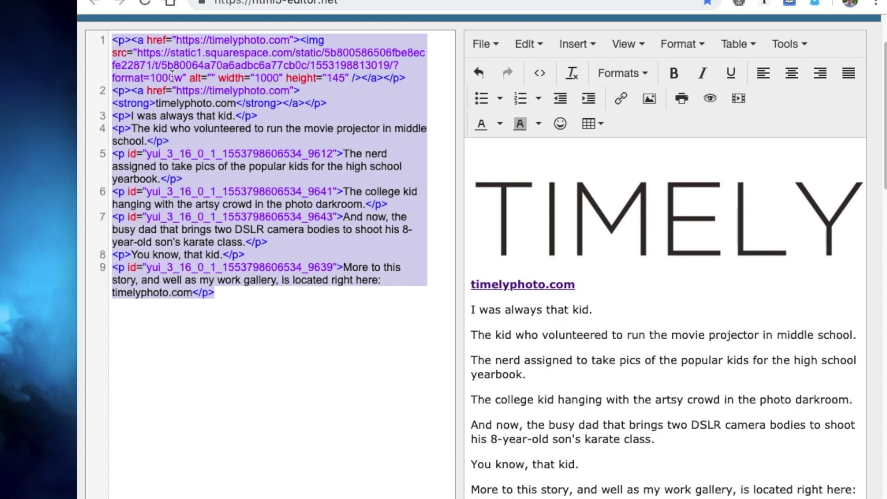
{"action": "right_click", "coordinate": [178, 118]}
{"action": "left_click", "coordinate": [215, 228]}
{"action": "key", "text": "ctrl+Tab"}
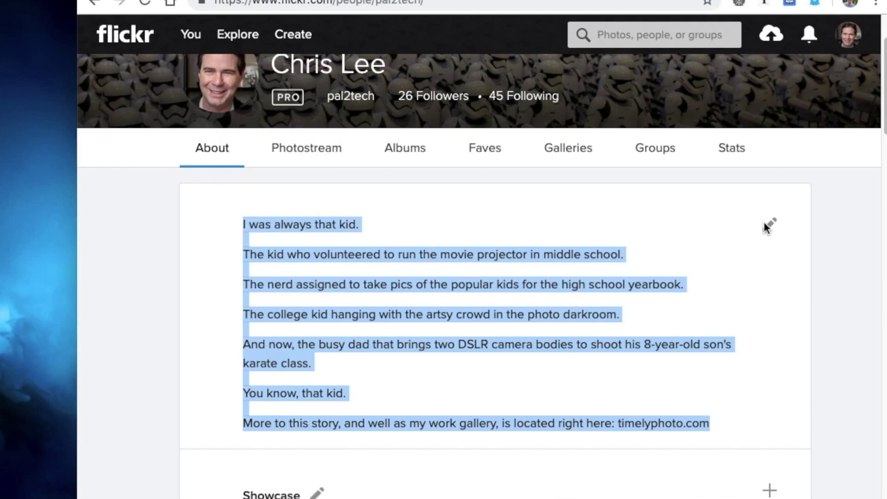
Replace the Flickr About text with the copied HTML bio, save it, and expand it with Read more.
{"action": "left_click", "coordinate": [769, 225]}
{"action": "left_click", "coordinate": [455, 270]}
{"action": "key", "text": "ctrl+a"}
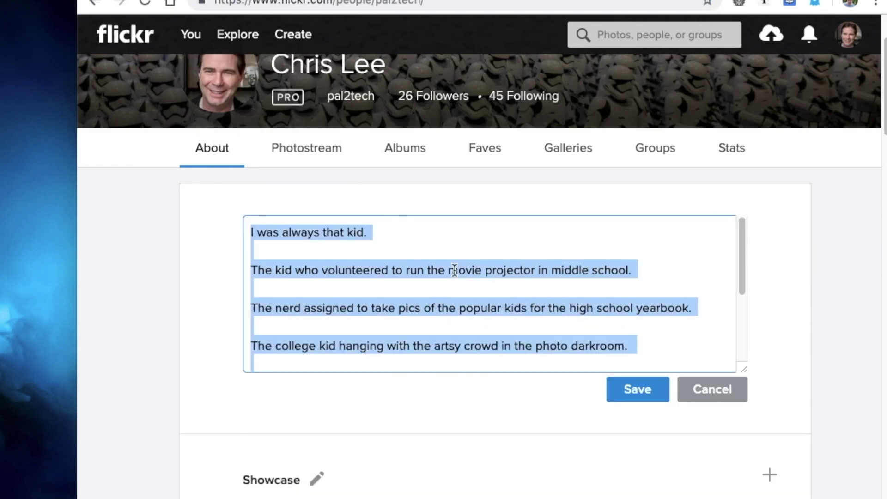
{"action": "key", "text": "BackSpace"}
{"action": "key", "text": "ctrl+v"}
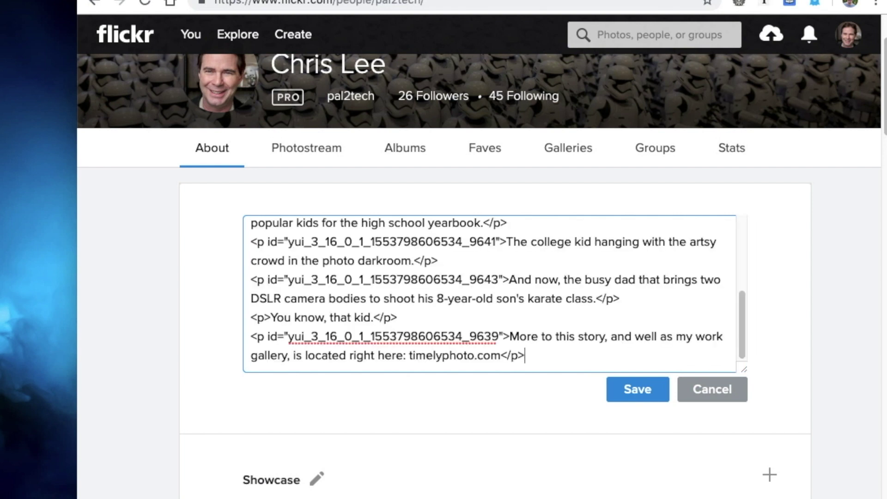
{"action": "left_click", "coordinate": [631, 399]}
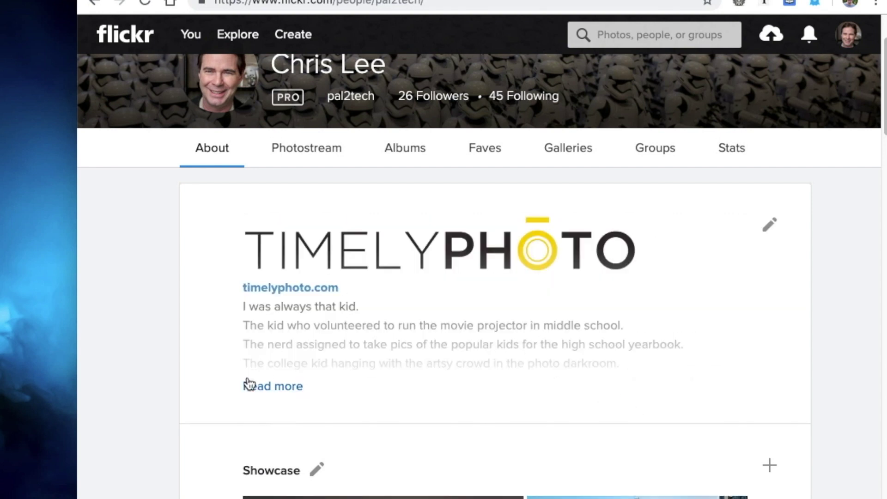
{"action": "left_click", "coordinate": [261, 388]}
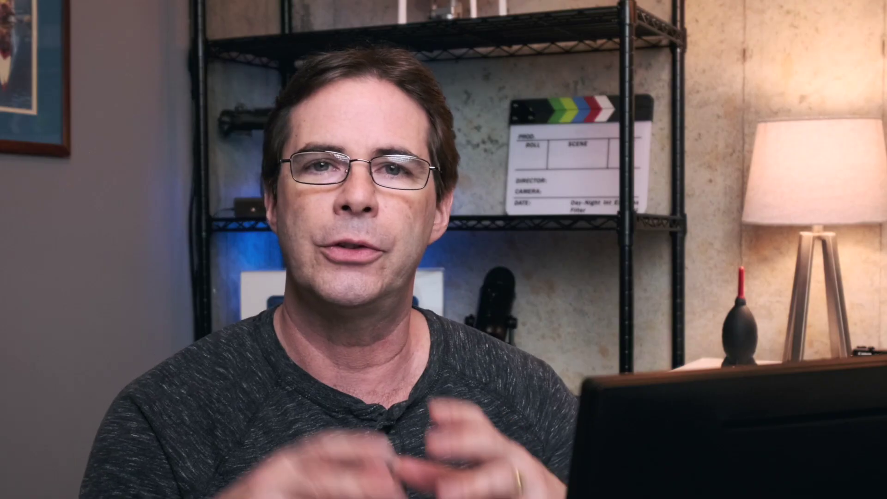